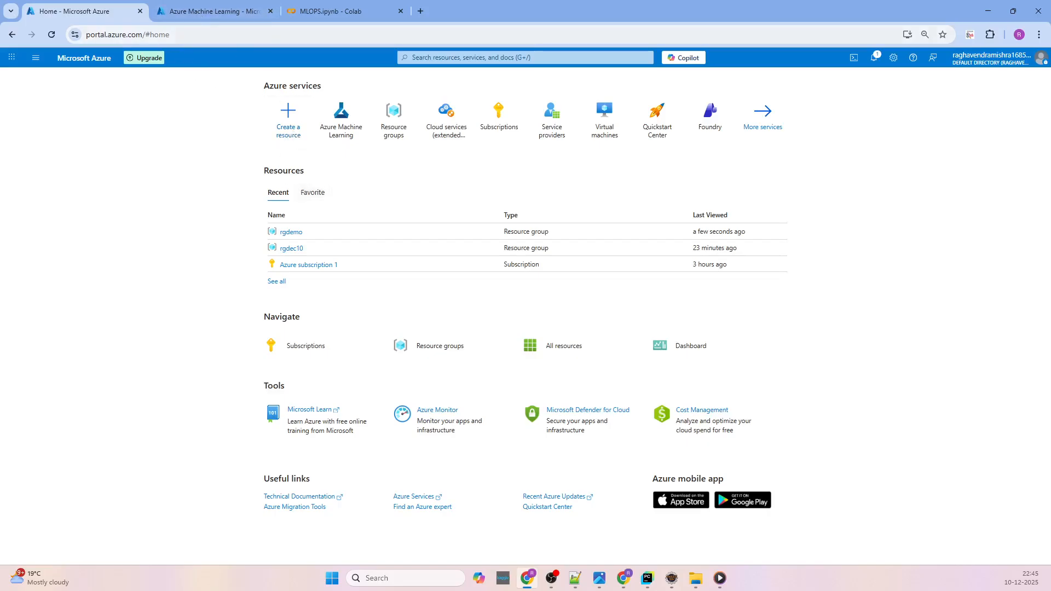
Start a new Azure Machine Learning workspace and assign it to the resource group rgdemo
left_click(136, 35)
left_click(183, 164)
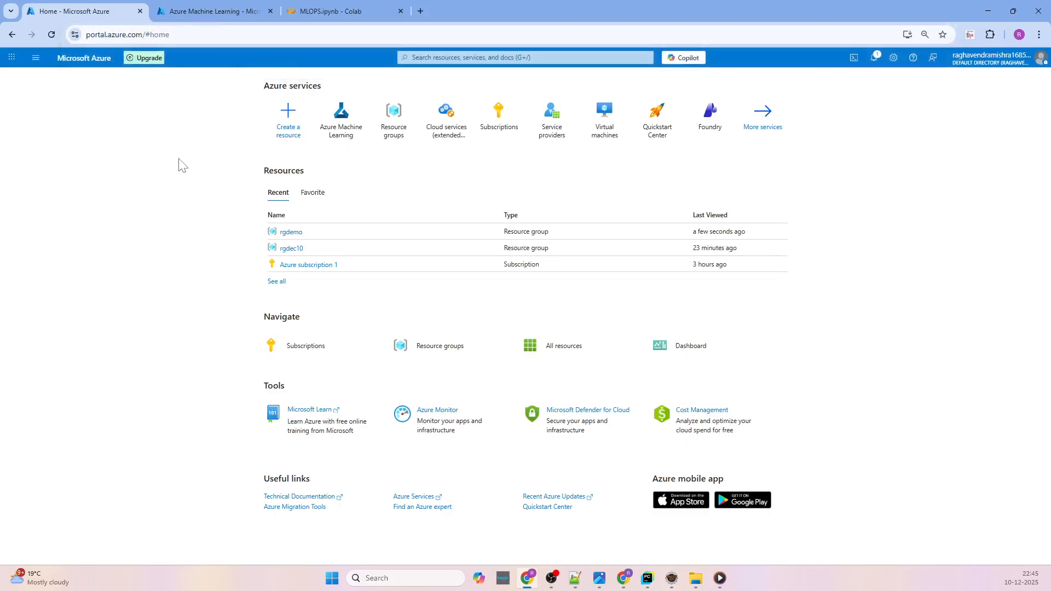
left_click(346, 129)
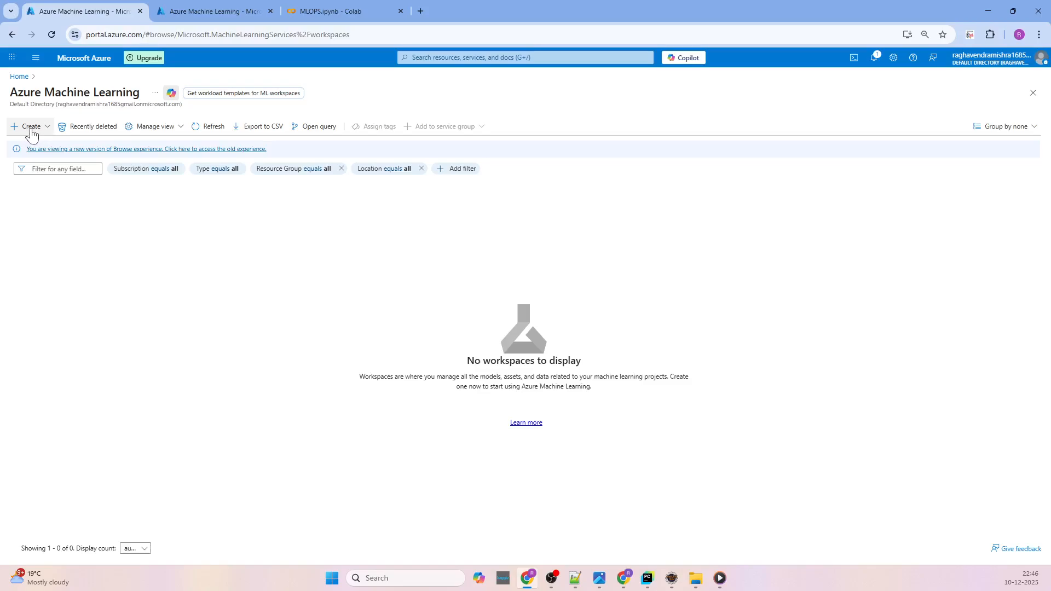
left_click(31, 132)
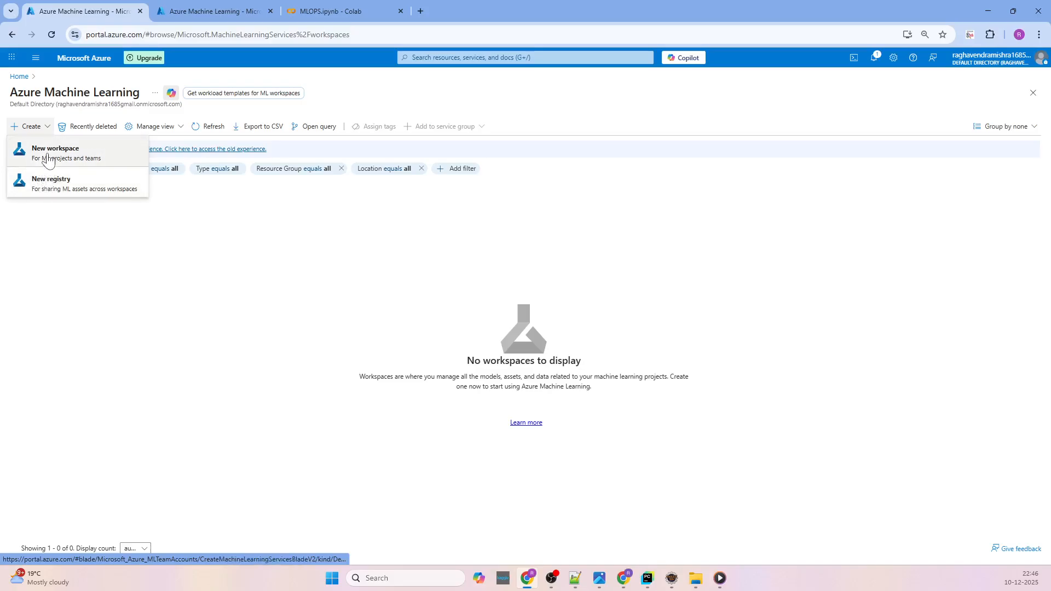
left_click(71, 157)
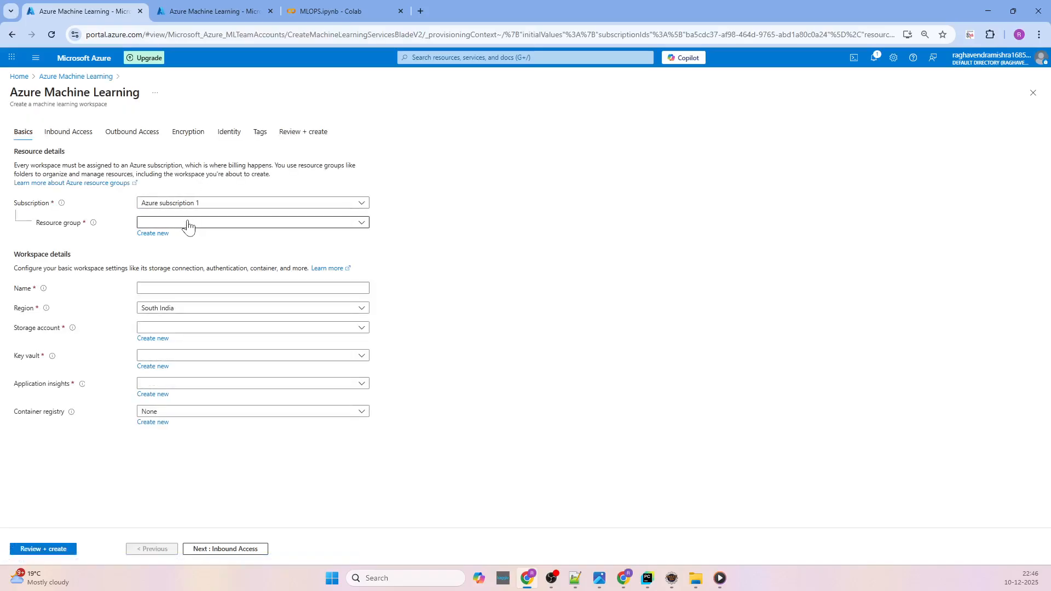
left_click(188, 223)
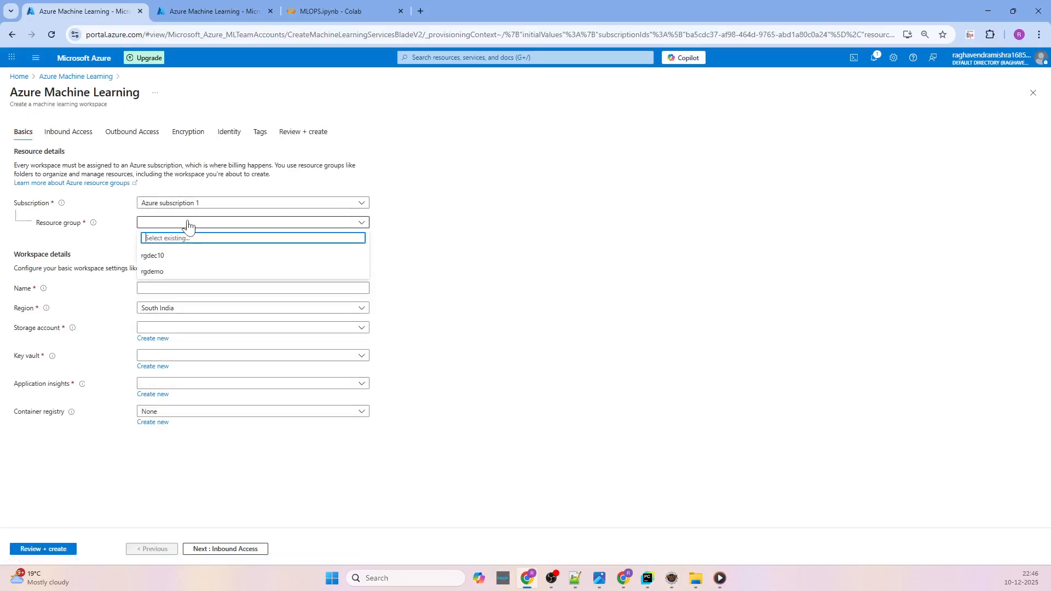
left_click(163, 275)
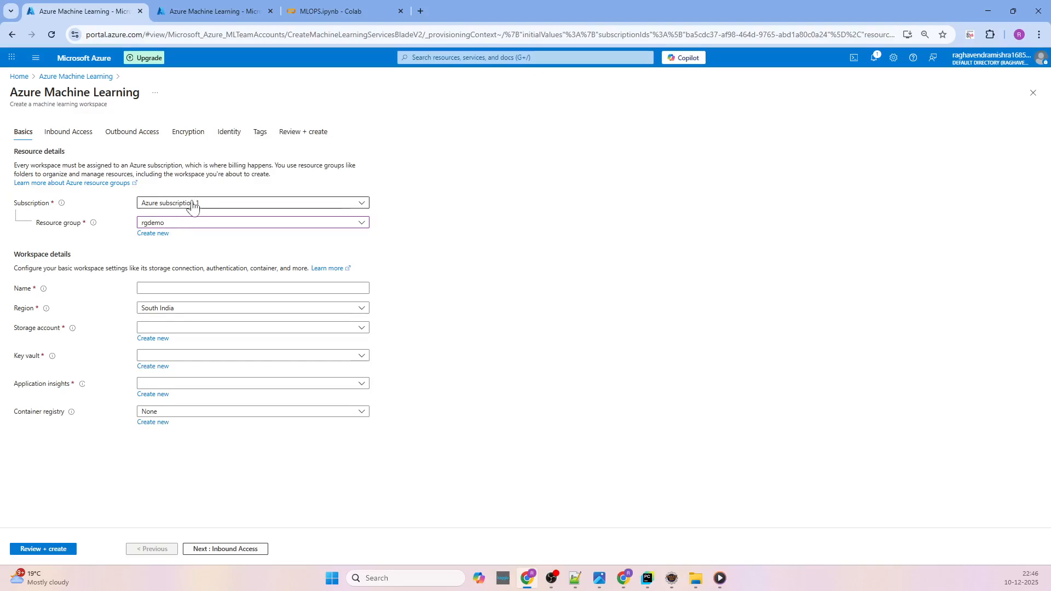
Name the new workspace wsdemo
left_click(173, 288)
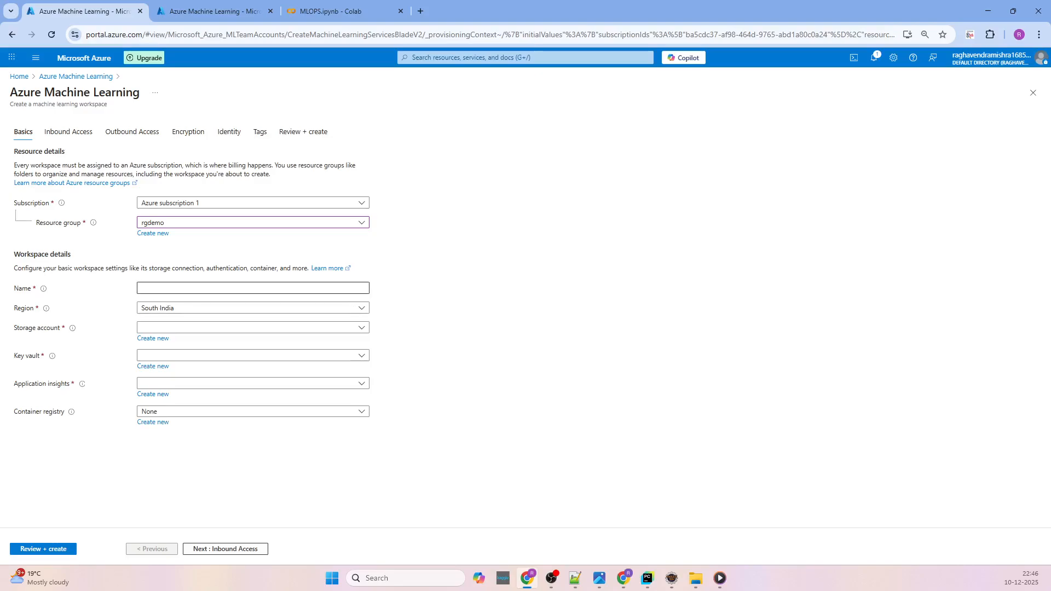
left_click(174, 288)
type("workspacedemo")
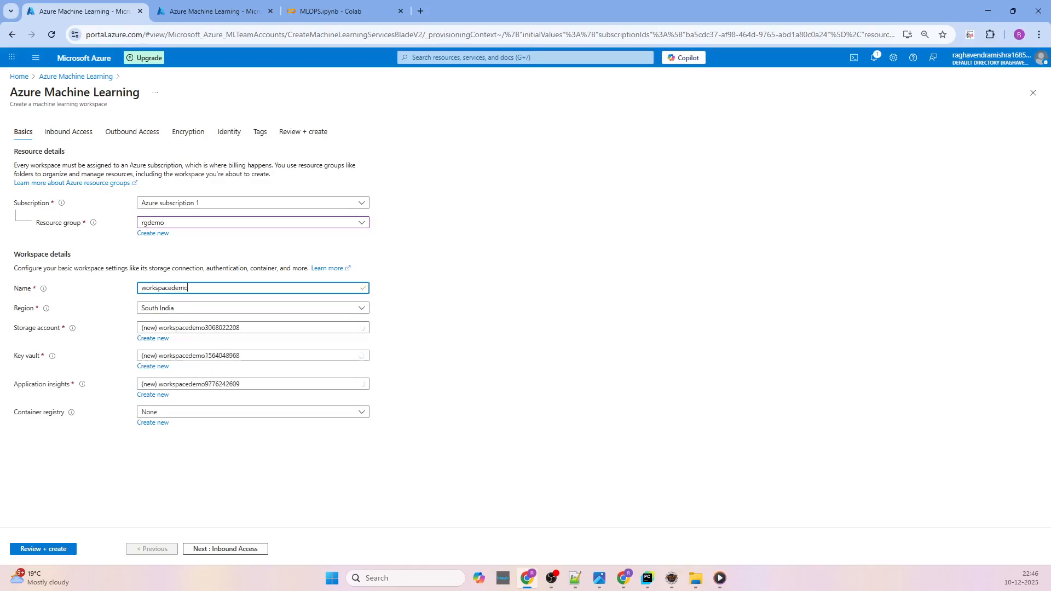
key("ctrl+a")
left_click(161, 288)
type("s")
key("Delete")
key("ctrl+a")
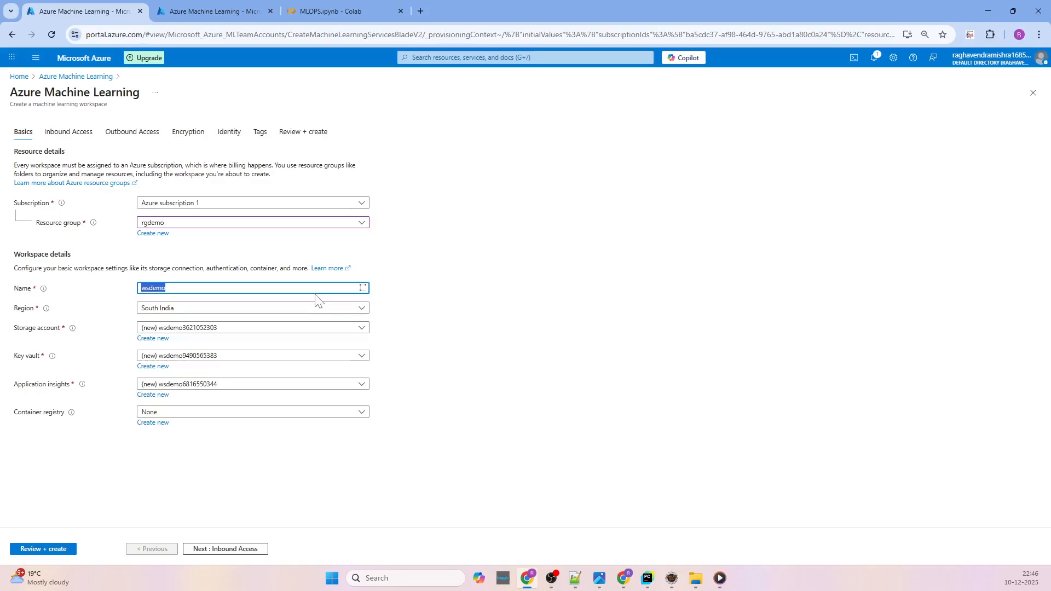
Set the workspace region to West US 2
left_click(237, 310)
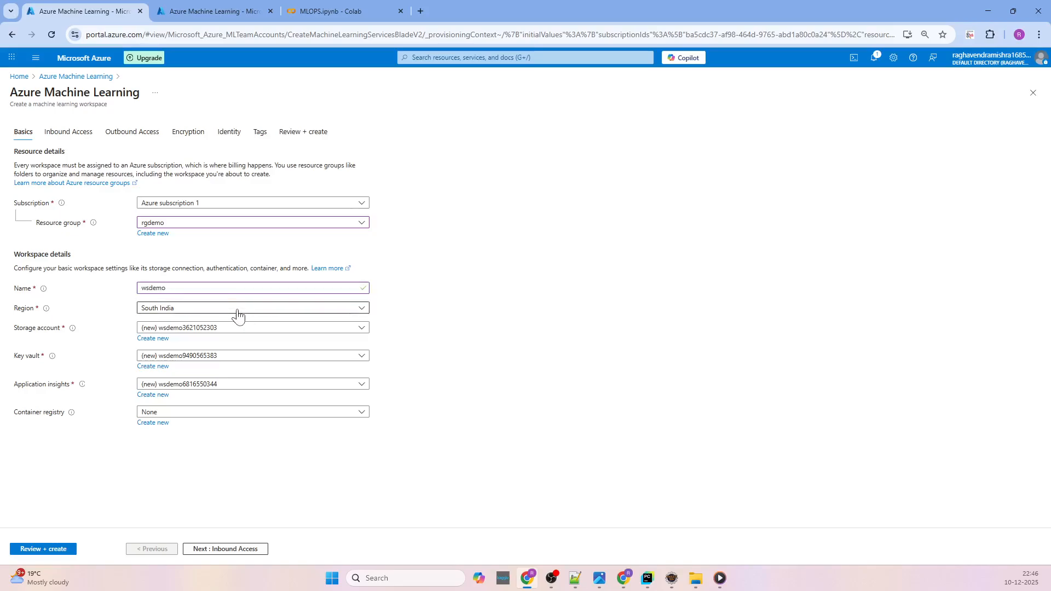
left_click(237, 310)
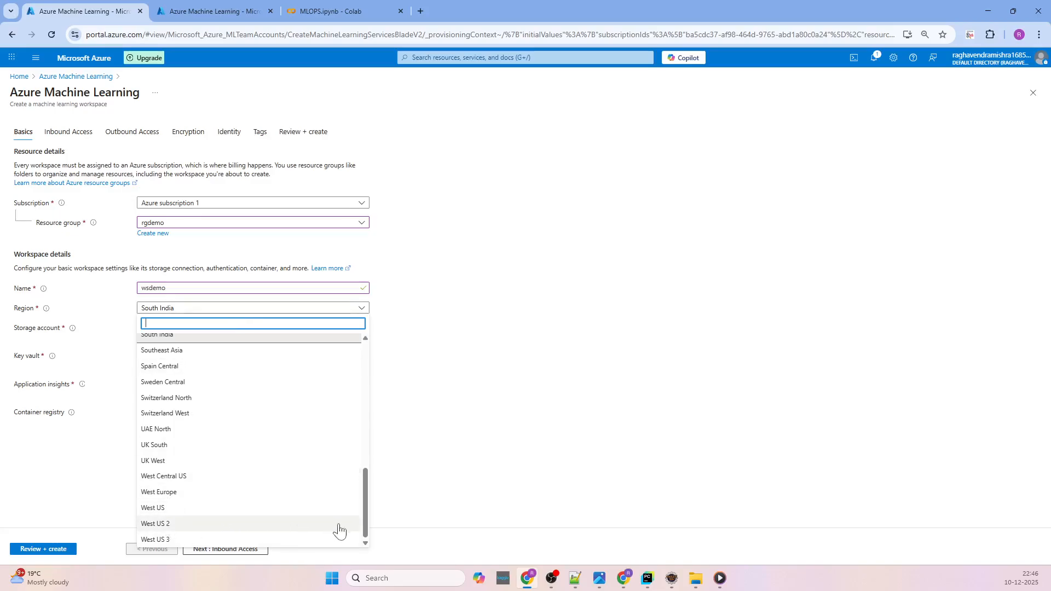
mouse_move(365, 529)
left_mouse_down()
mouse_move(366, 540)
mouse_move(367, 360)
mouse_move(366, 537)
left_mouse_up()
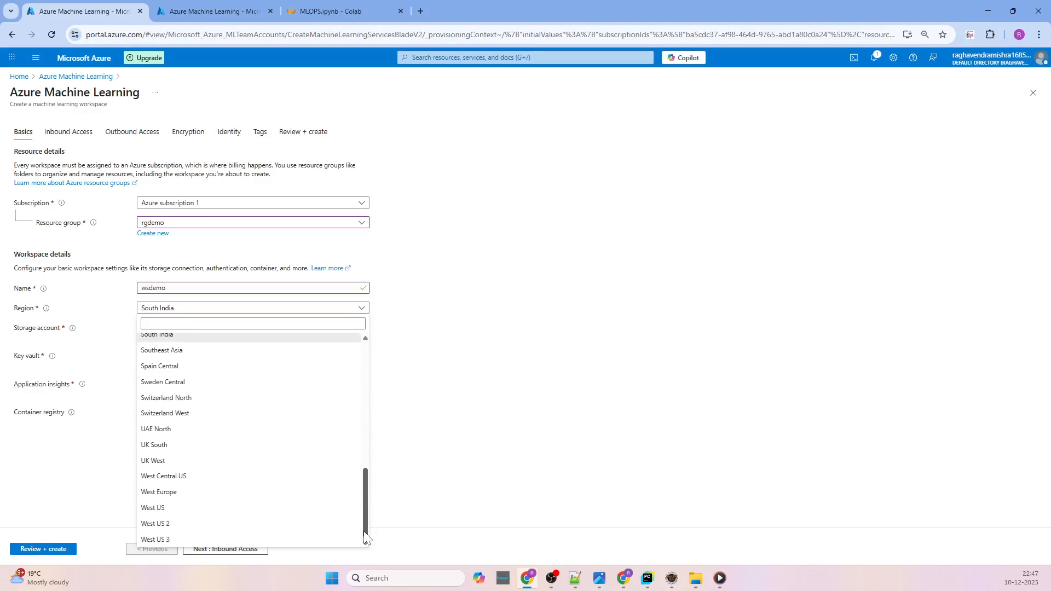
left_click(163, 526)
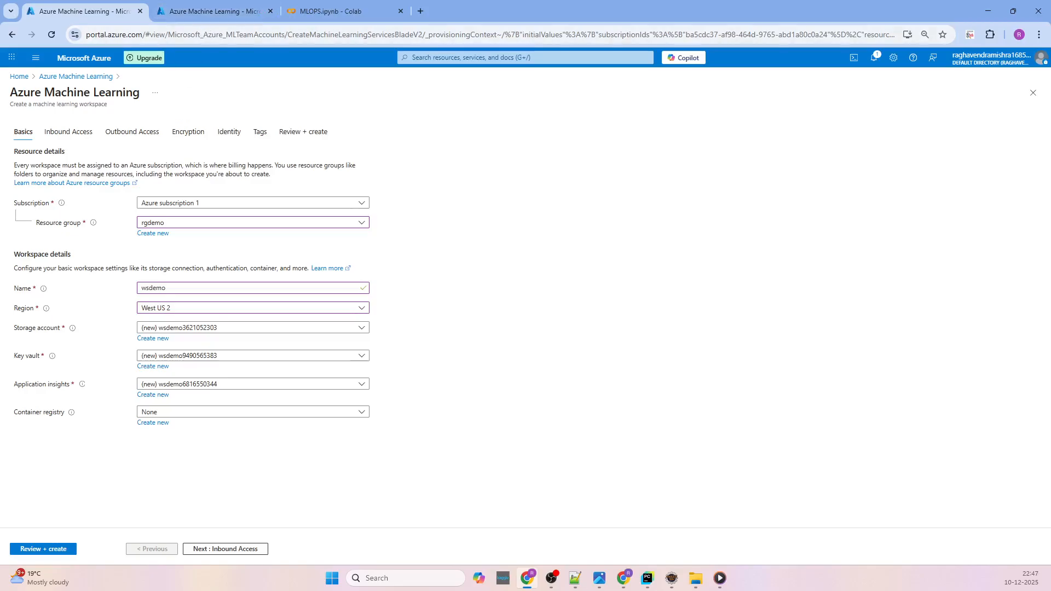
left_click(230, 35)
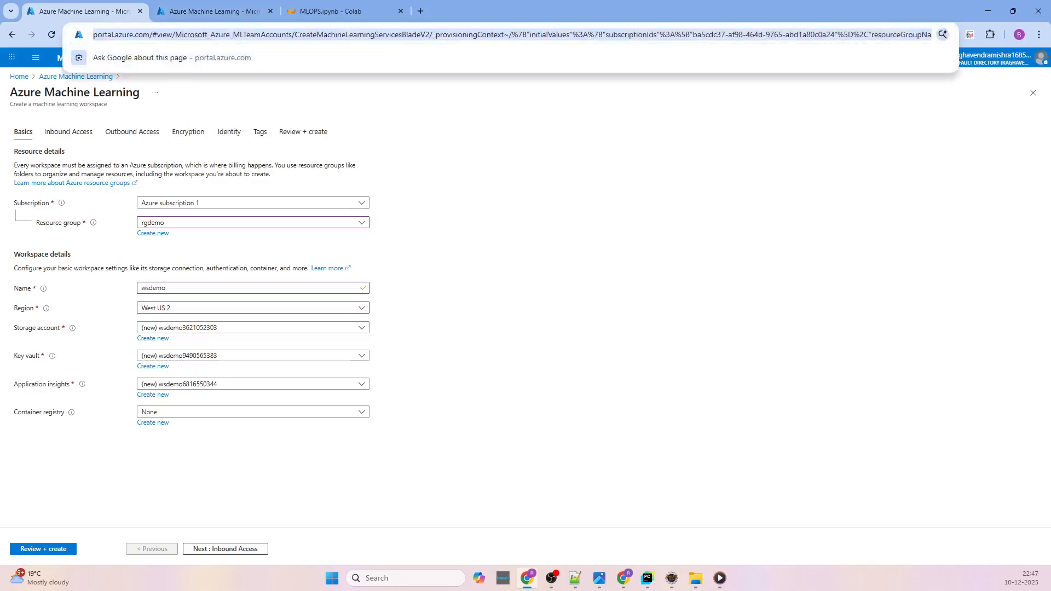
left_click(211, 17)
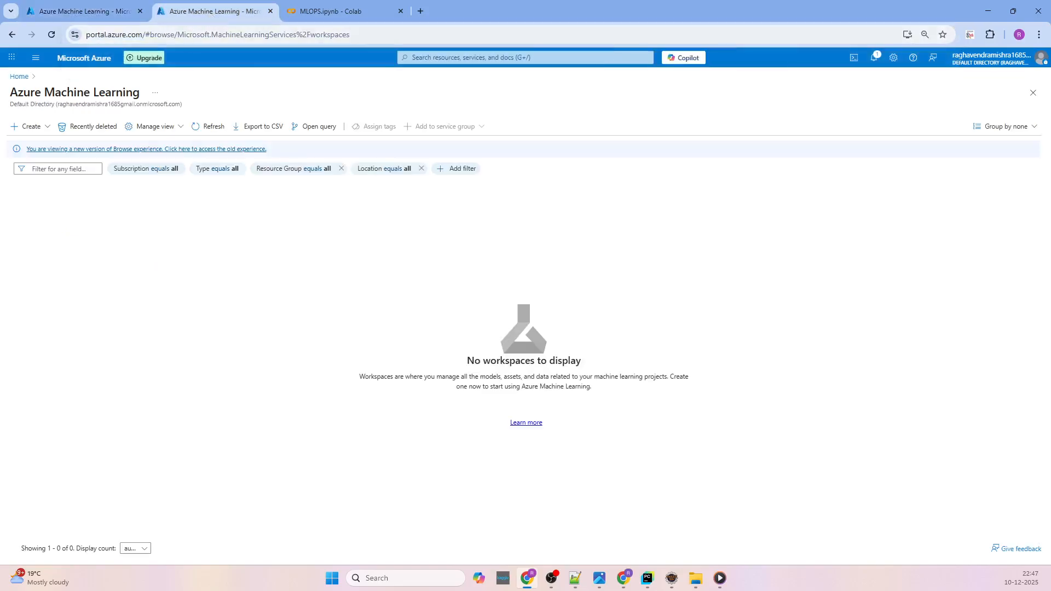
left_click(142, 36)
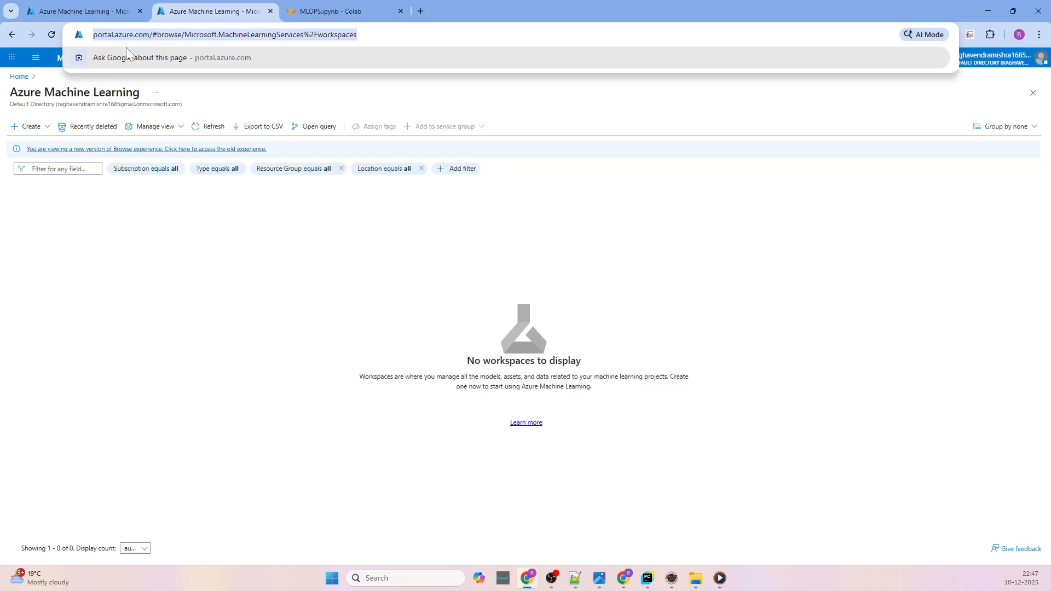
key("ctrl+v")
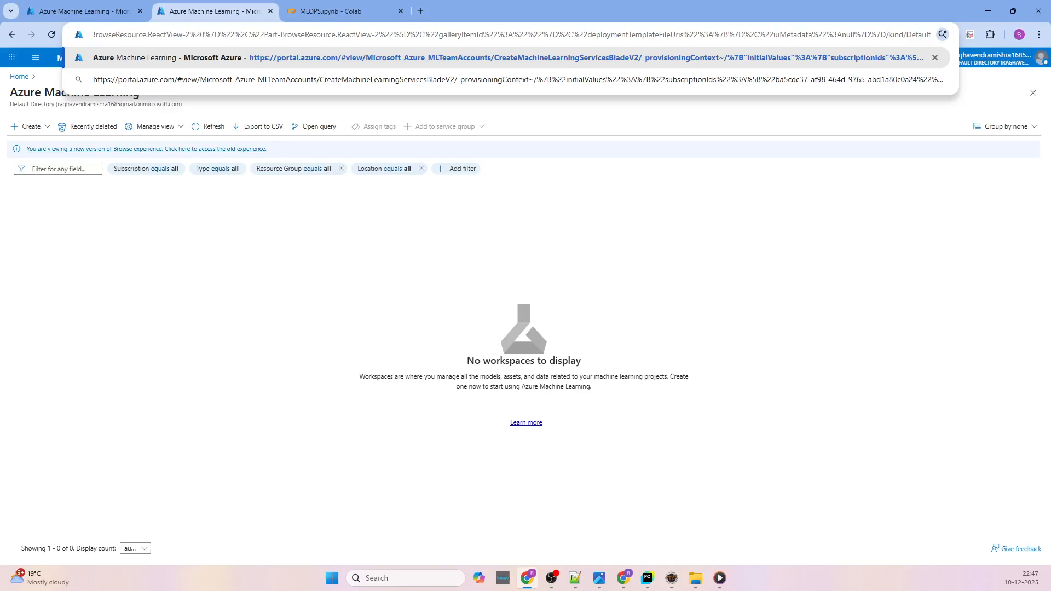
left_click(575, 578)
left_click_drag(391, 58, 48, 59)
key("ctrl+c")
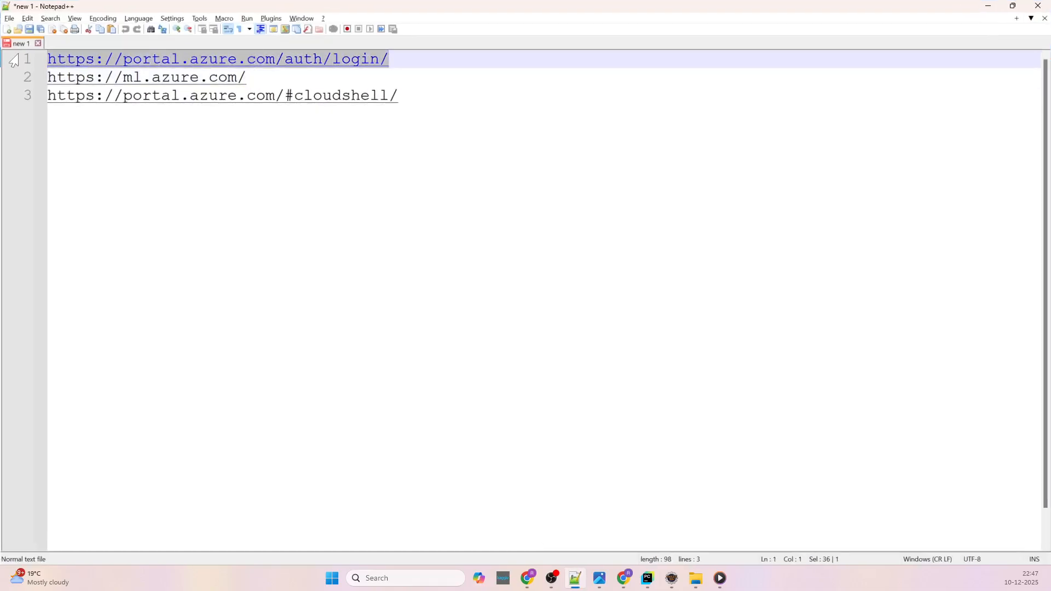
key("alt+Tab")
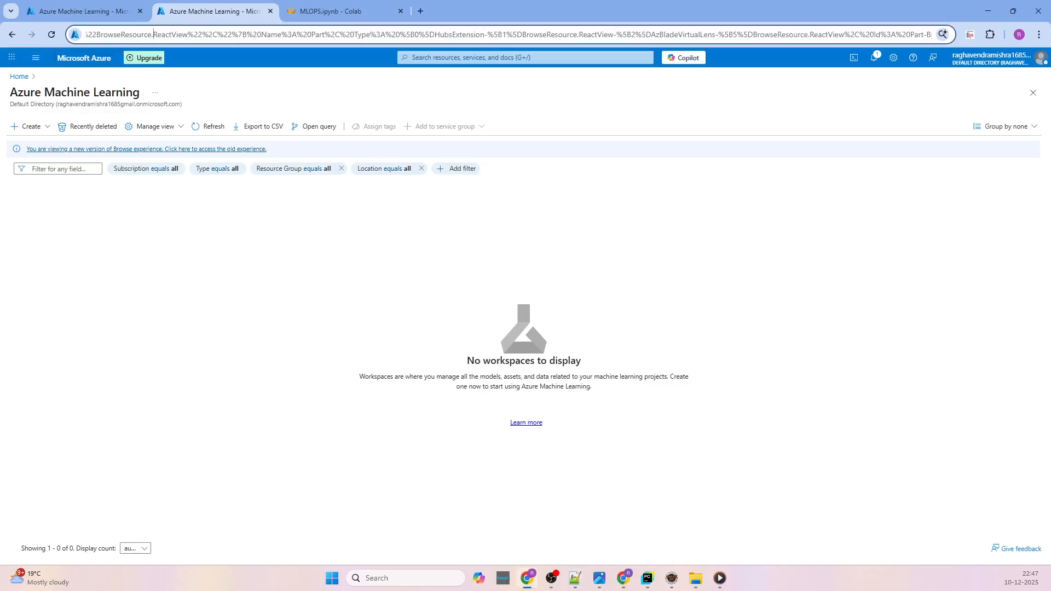
key("ctrl+a")
key("ctrl+v")
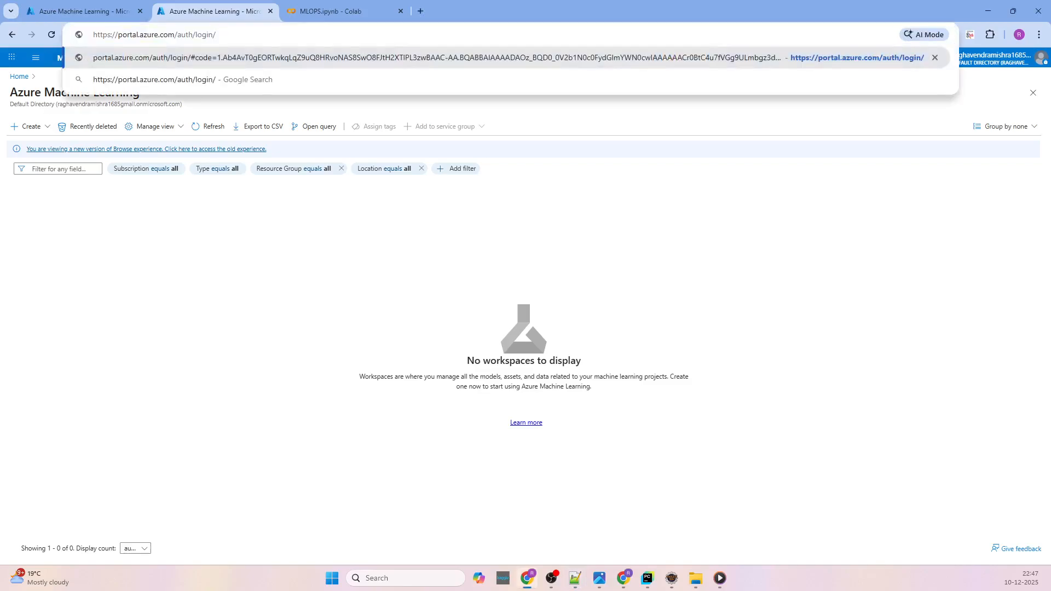
key("Return")
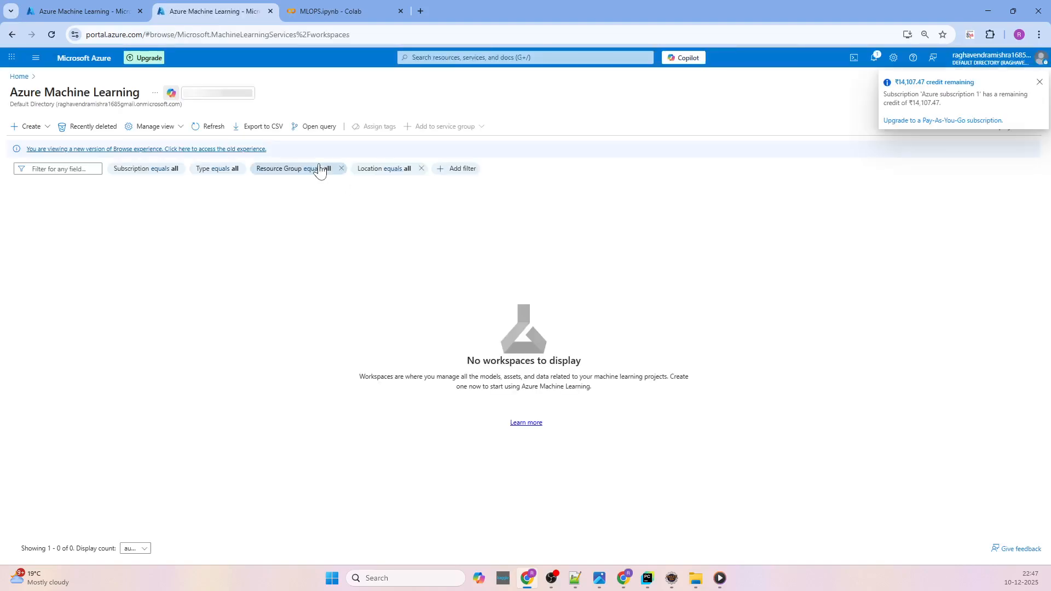
Open the resource group rgdemo in the second tab and compare its location with the region in the workspace form
left_click(36, 60)
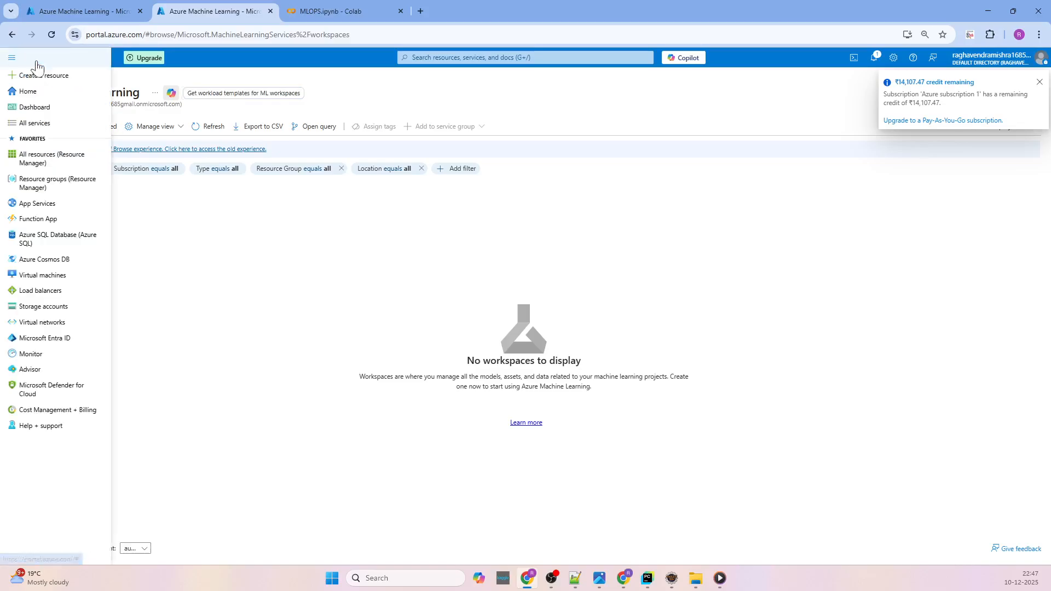
left_click(48, 186)
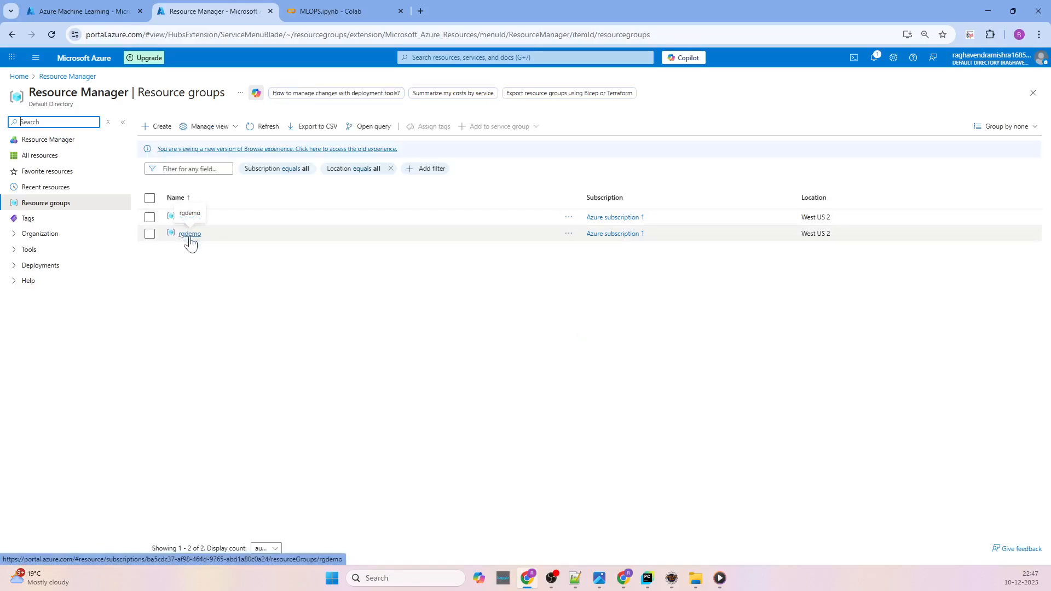
left_click(189, 235)
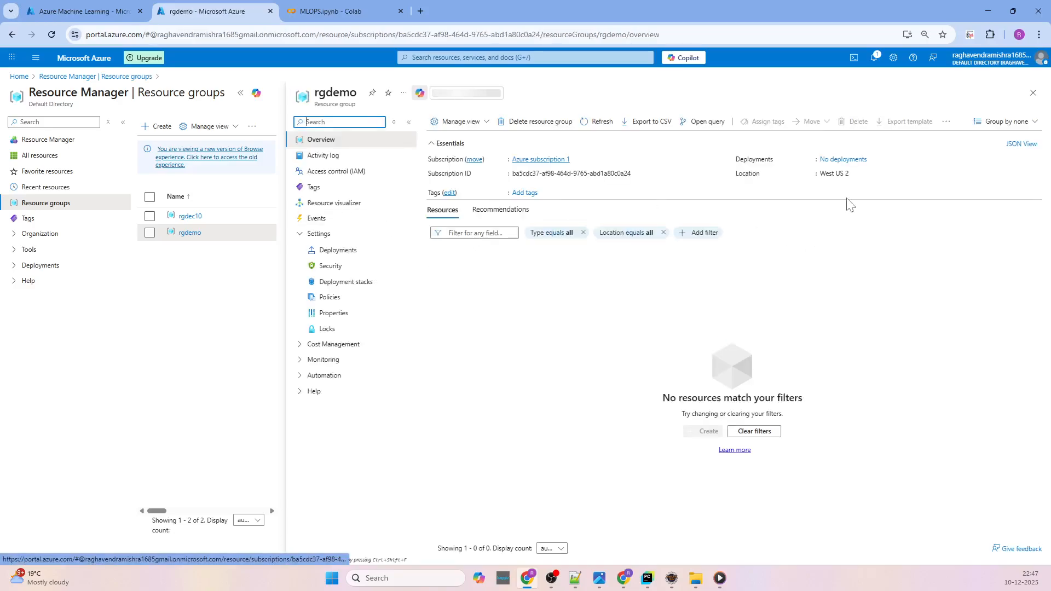
left_click(70, 11)
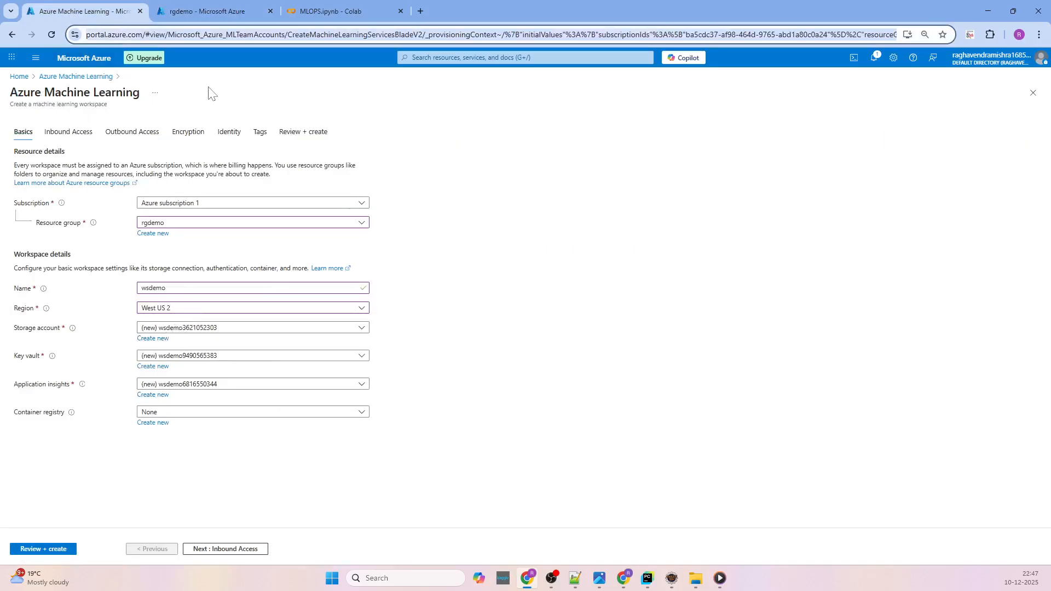
left_click(206, 13)
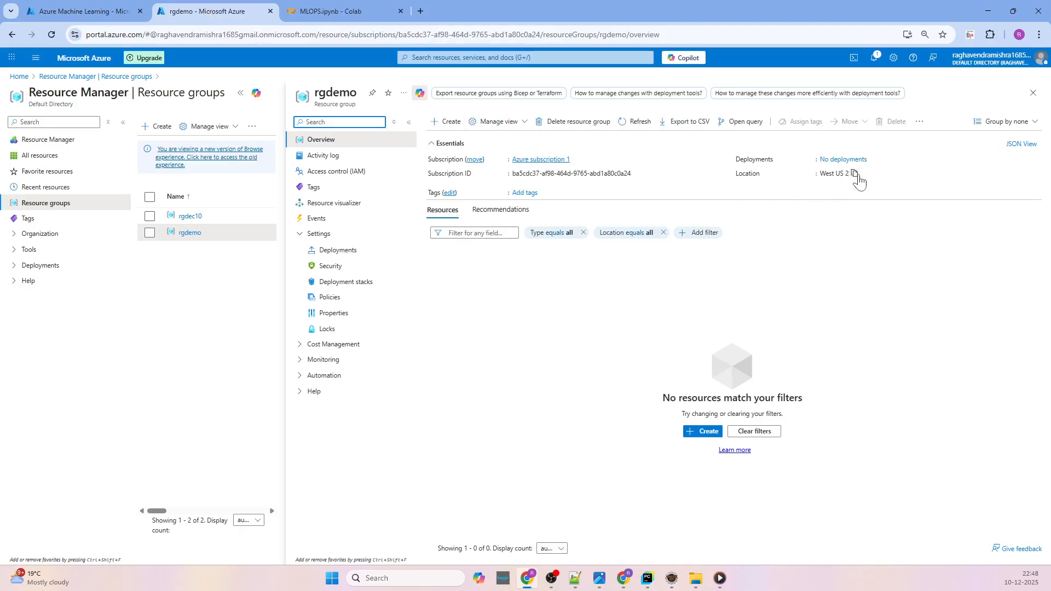
left_click(82, 11)
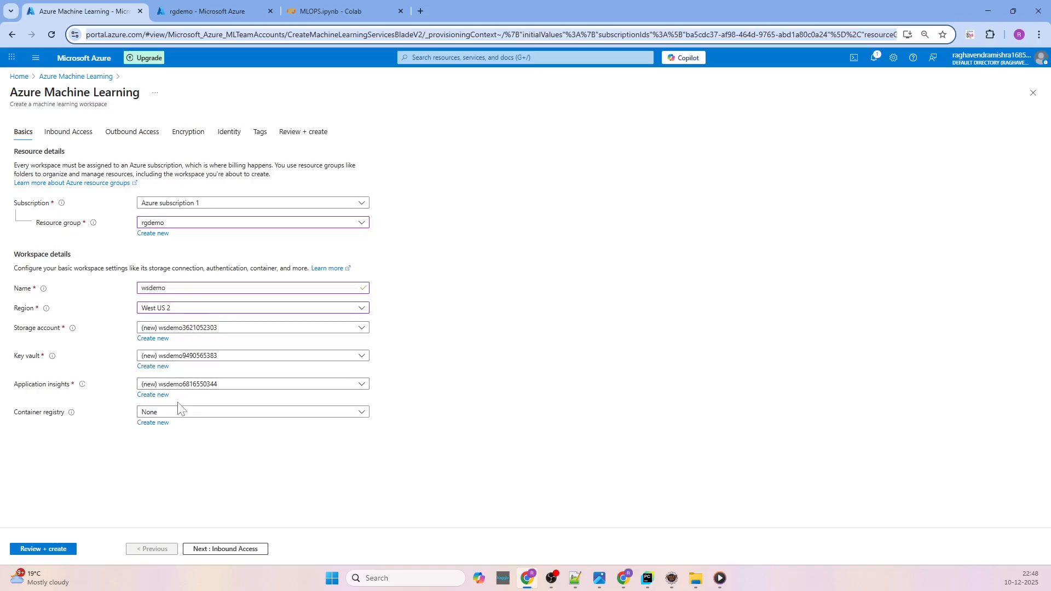
Validate the wsdemo workspace configuration and create the workspace
left_click(38, 552)
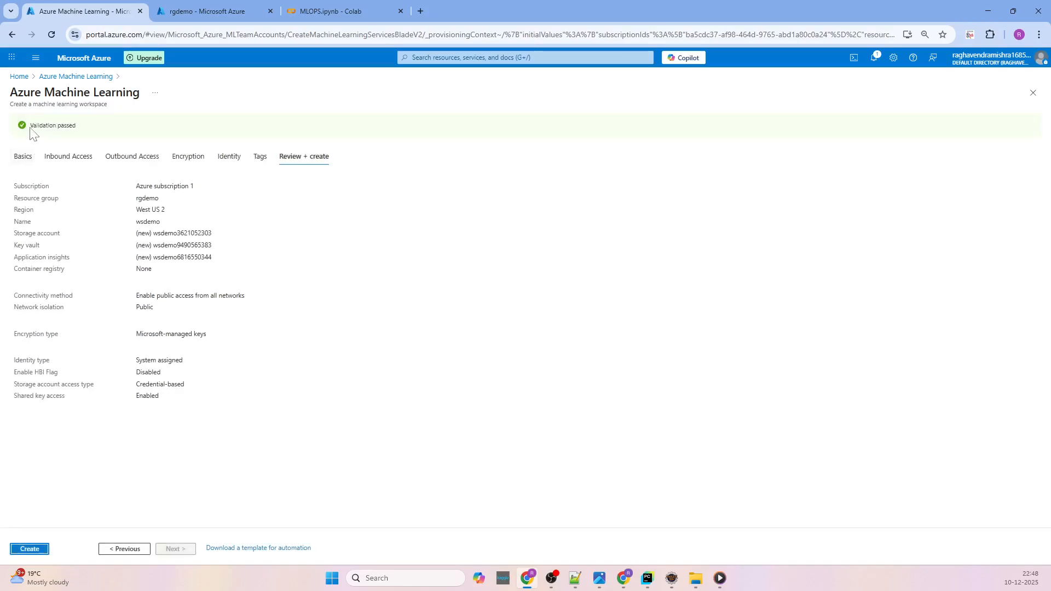
left_click_drag(31, 131, 85, 134)
left_click(31, 553)
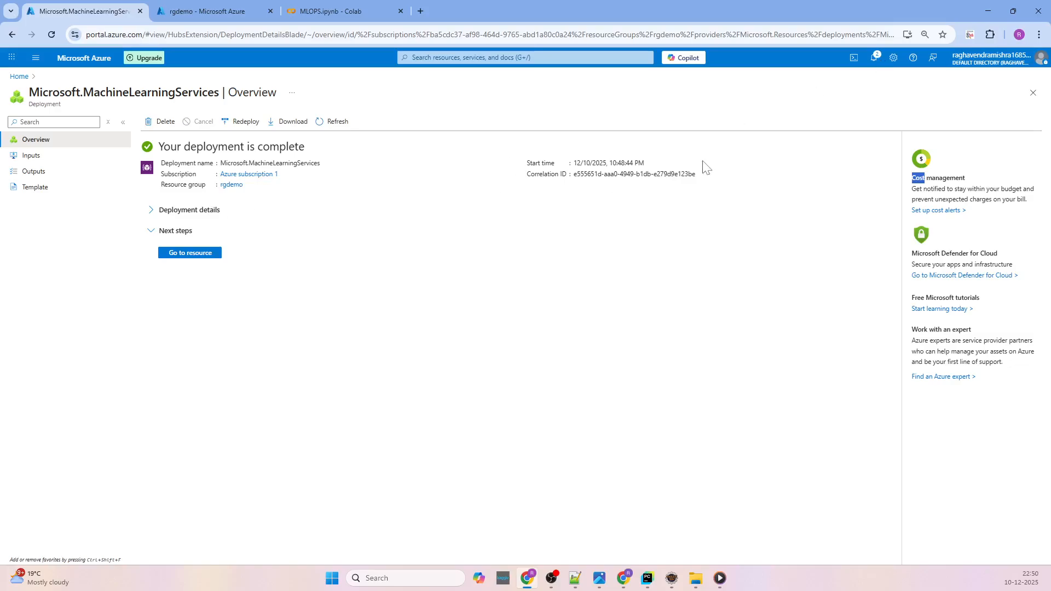
Check the deployment notification and go to the newly deployed workspace resource
left_click(874, 56)
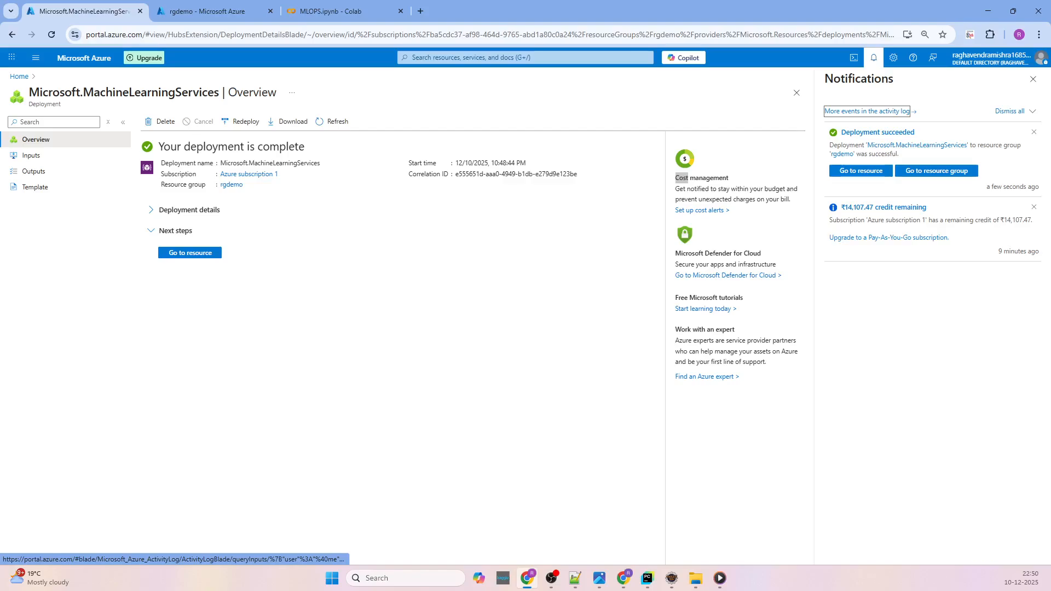
left_click(427, 323)
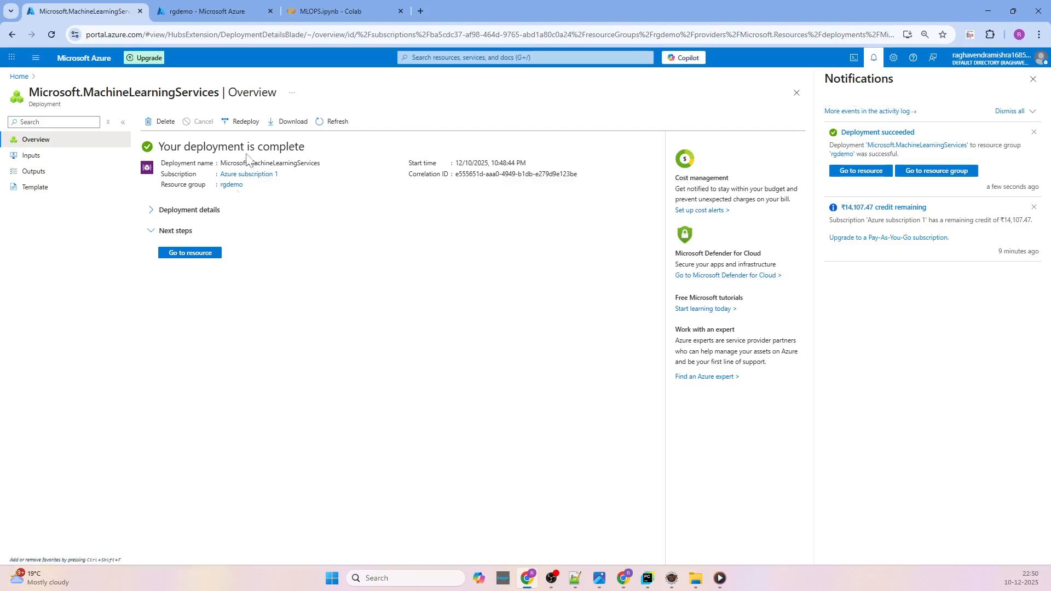
left_click(863, 172)
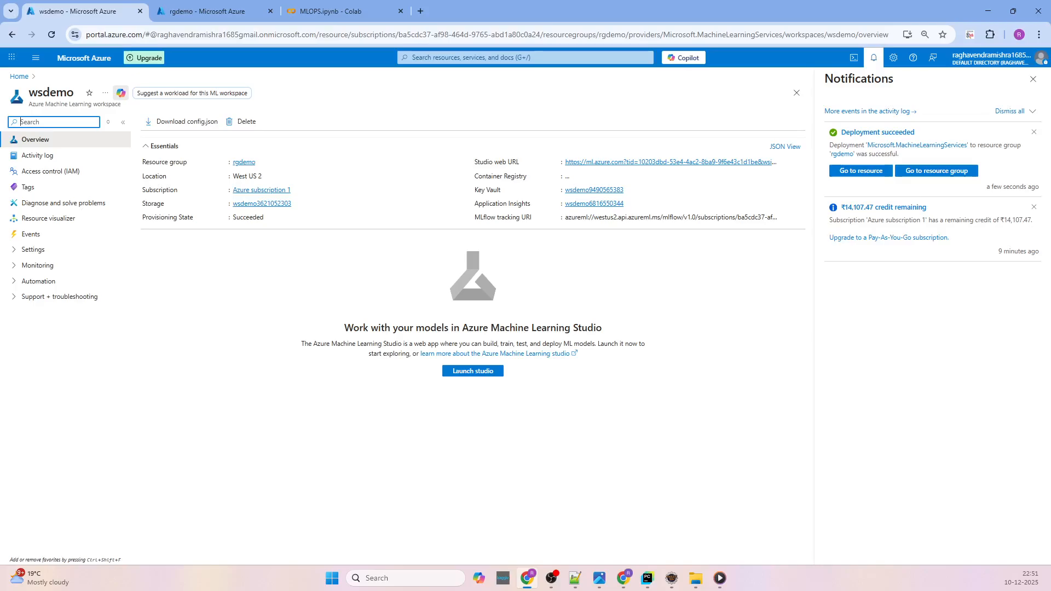
Check the provisioning state of wsdemo and launch Azure Machine Learning Studio for it
left_click(476, 373)
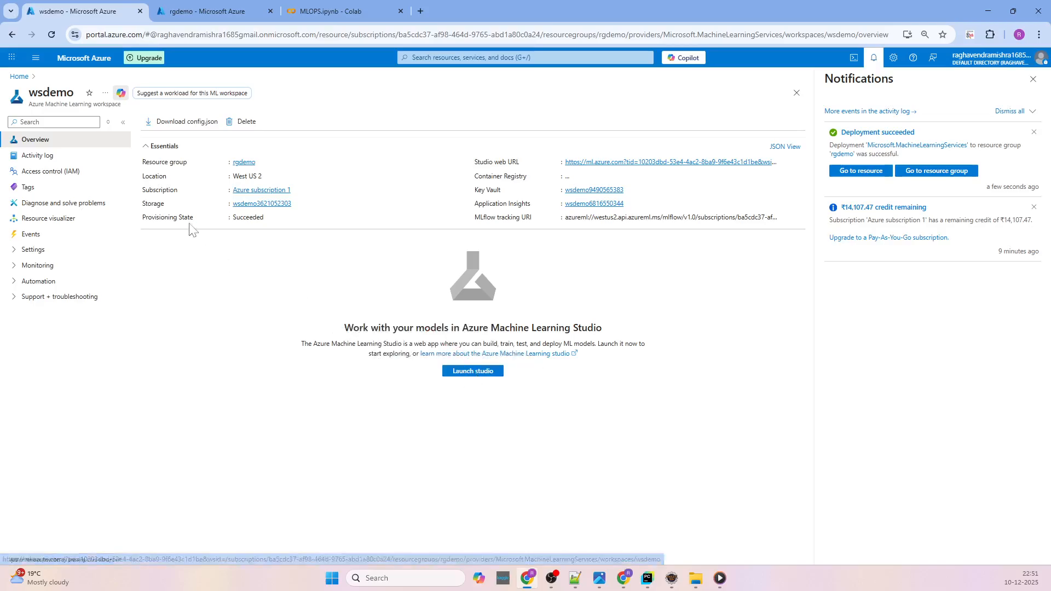
left_click_drag(142, 217, 234, 220)
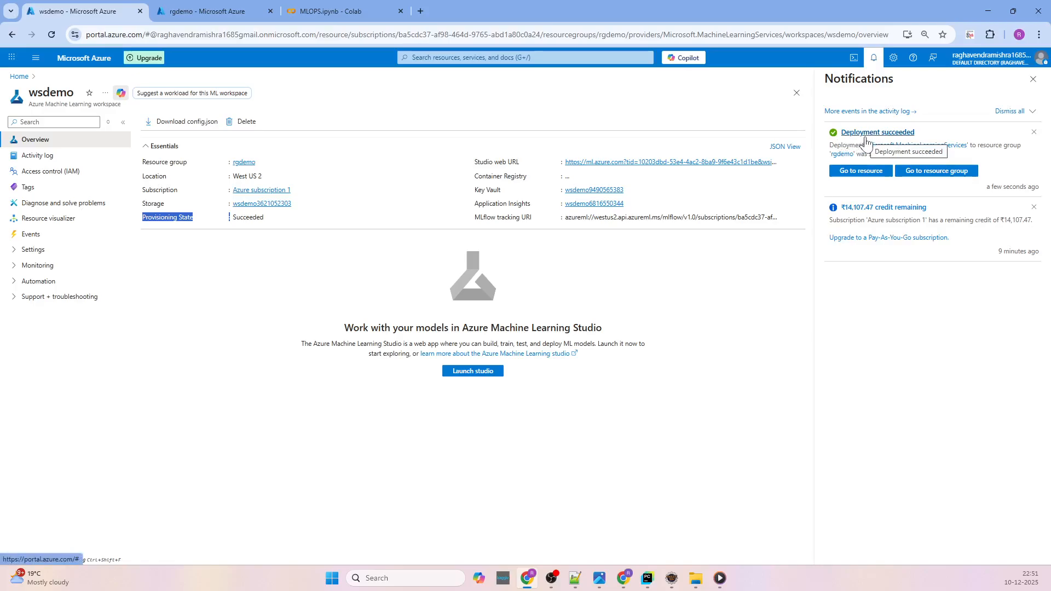
left_click(472, 372)
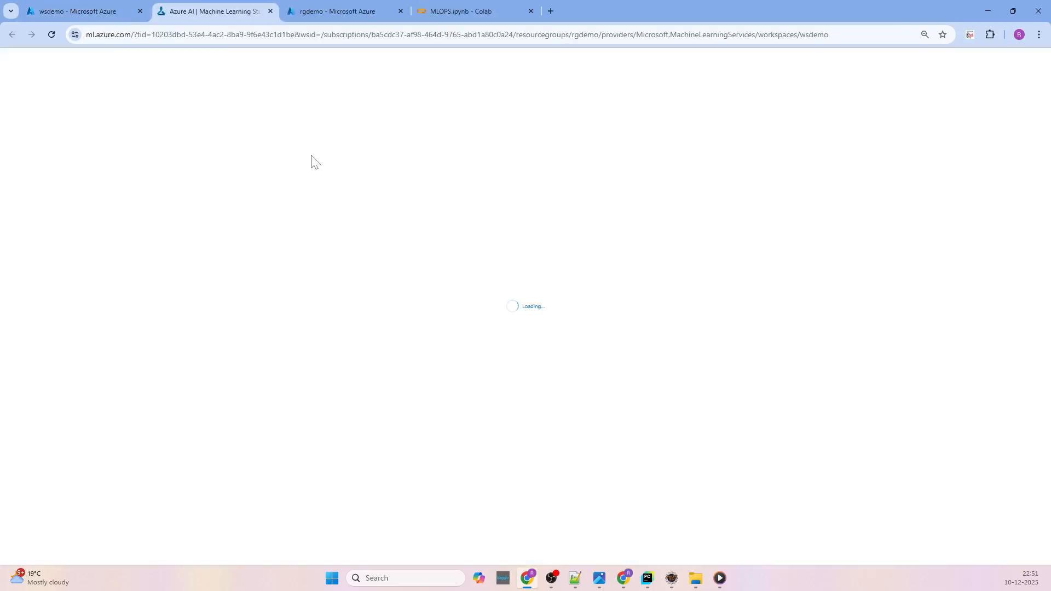